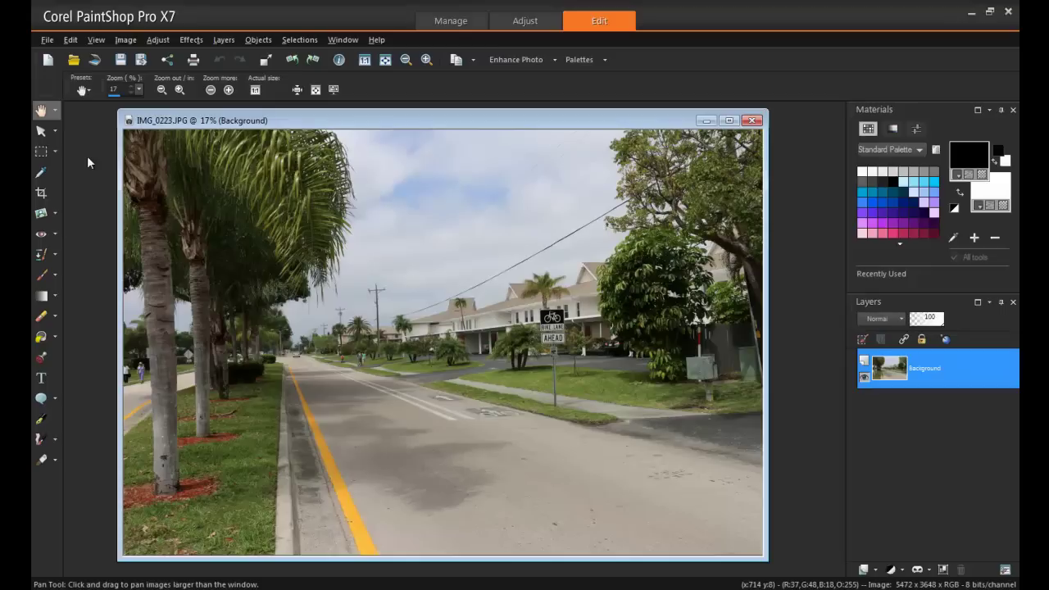
# Save the unedited street photo to the Desktop folder as Medium.jpg
pyautogui.click(47, 41)
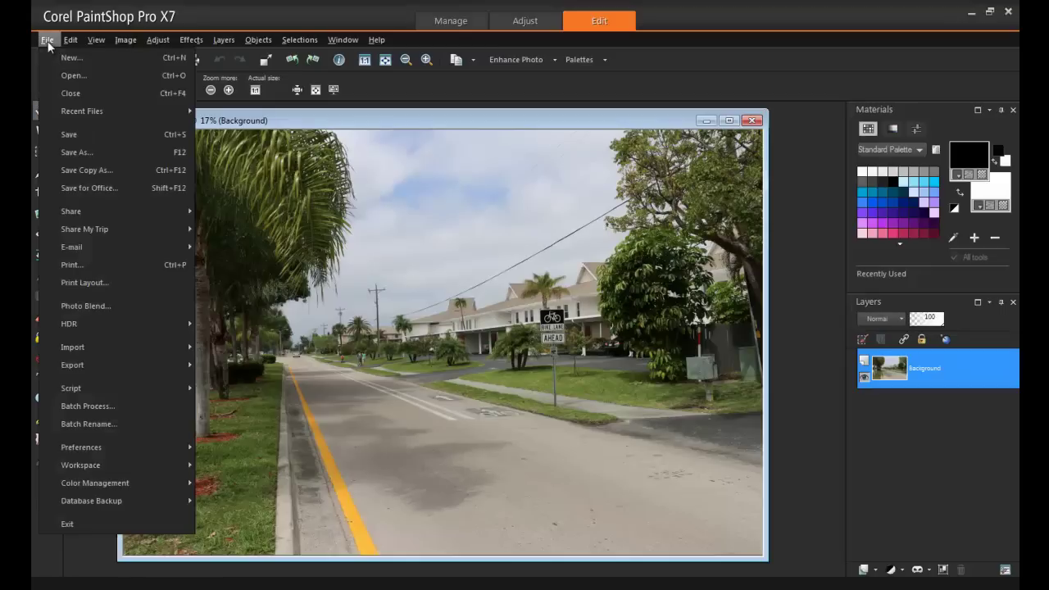
pyautogui.click(102, 151)
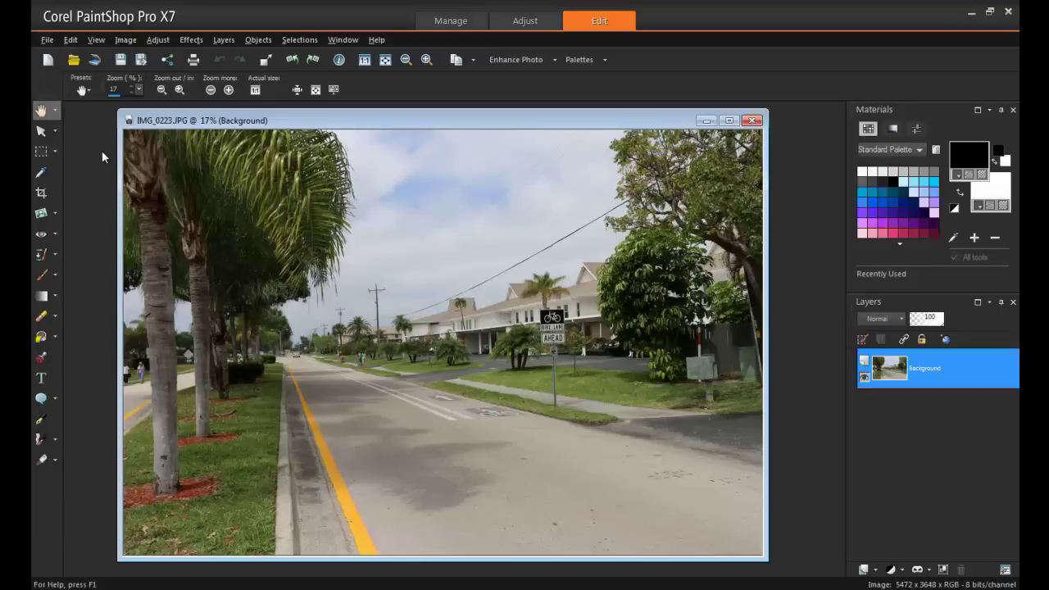
pyautogui.write('Miami')
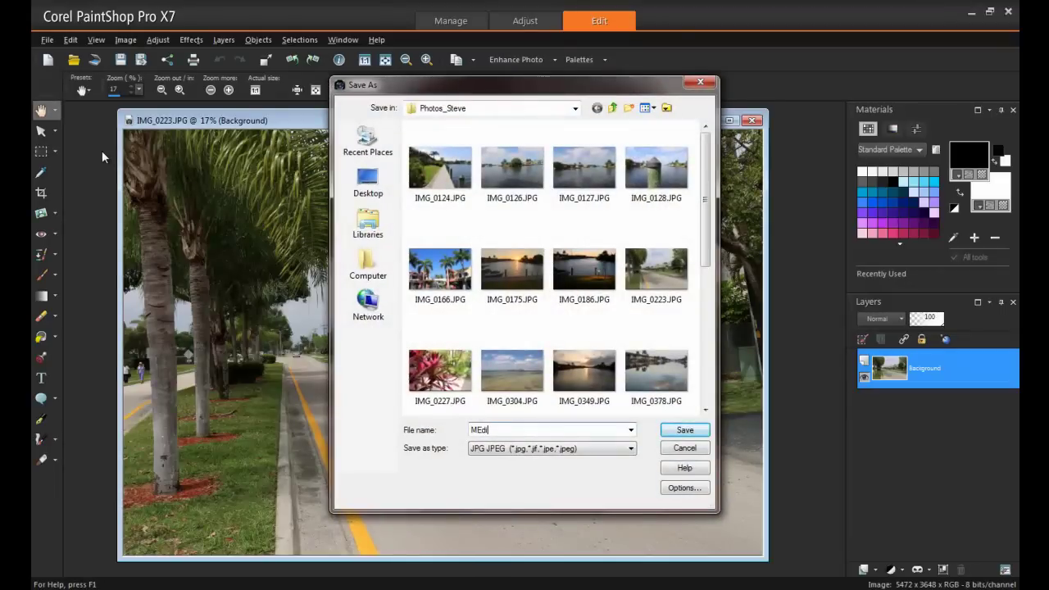
pyautogui.press('BackSpace')
pyautogui.press('BackSpace')
pyautogui.press('BackSpace')
pyautogui.press('BackSpace')
pyautogui.write('edium')
pyautogui.click(370, 185)
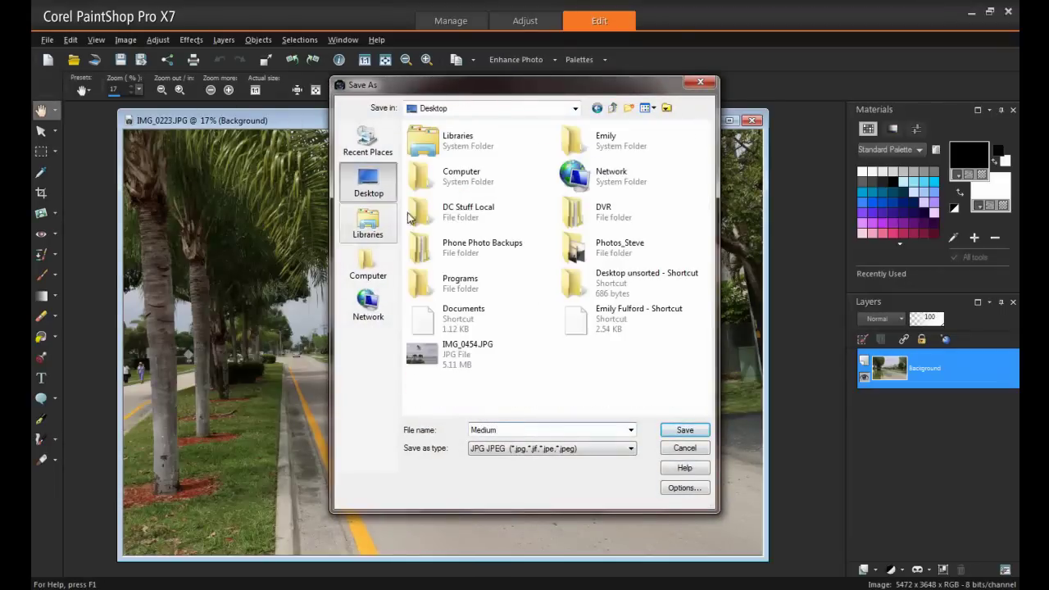
pyautogui.click(685, 432)
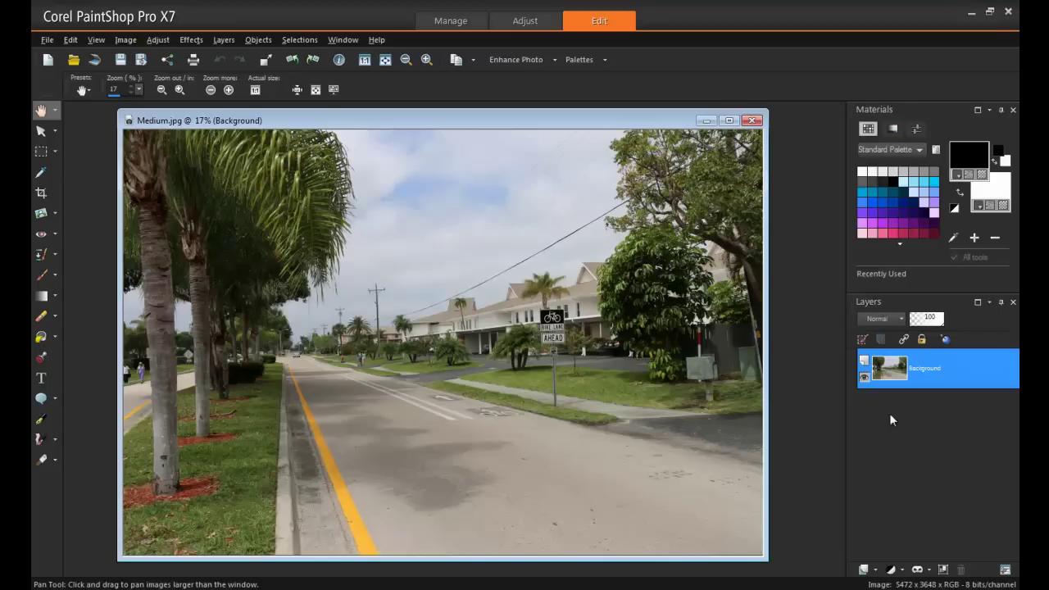
# Duplicate the Background layer and set the copy's blend mode to Multiply
pyautogui.rightClick(957, 377)
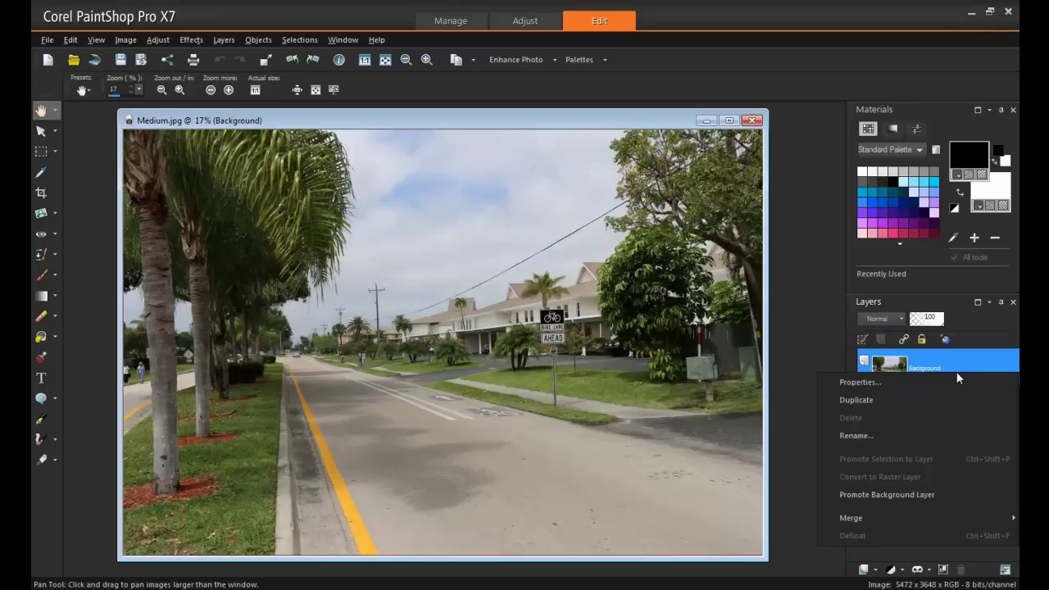
pyautogui.click(942, 399)
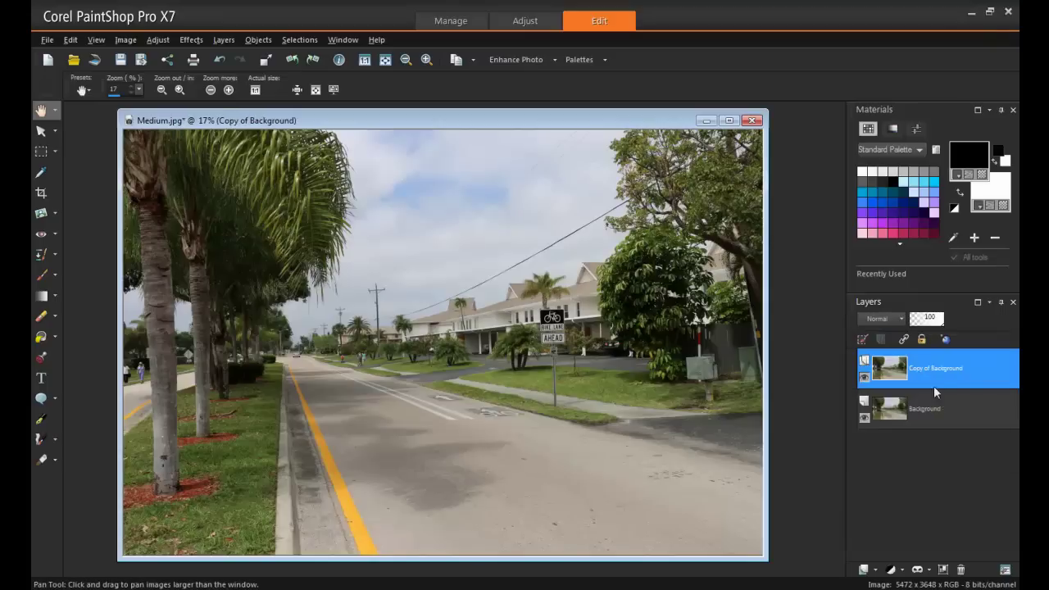
pyautogui.click(899, 319)
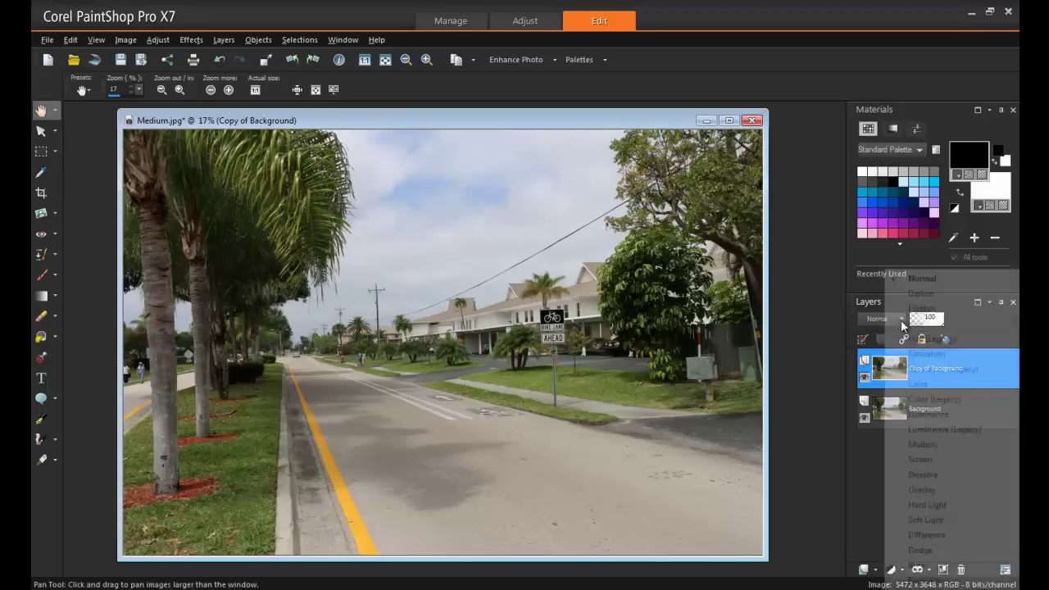
pyautogui.click(945, 449)
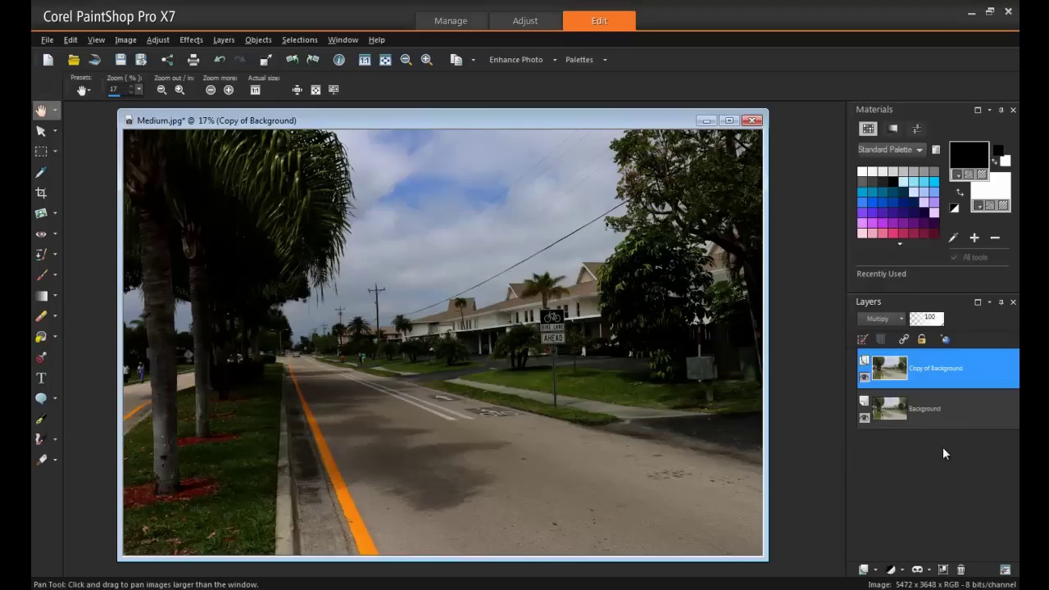
# Save the darkened image as Dark.jpg, accepting the merge into a single image
pyautogui.click(49, 39)
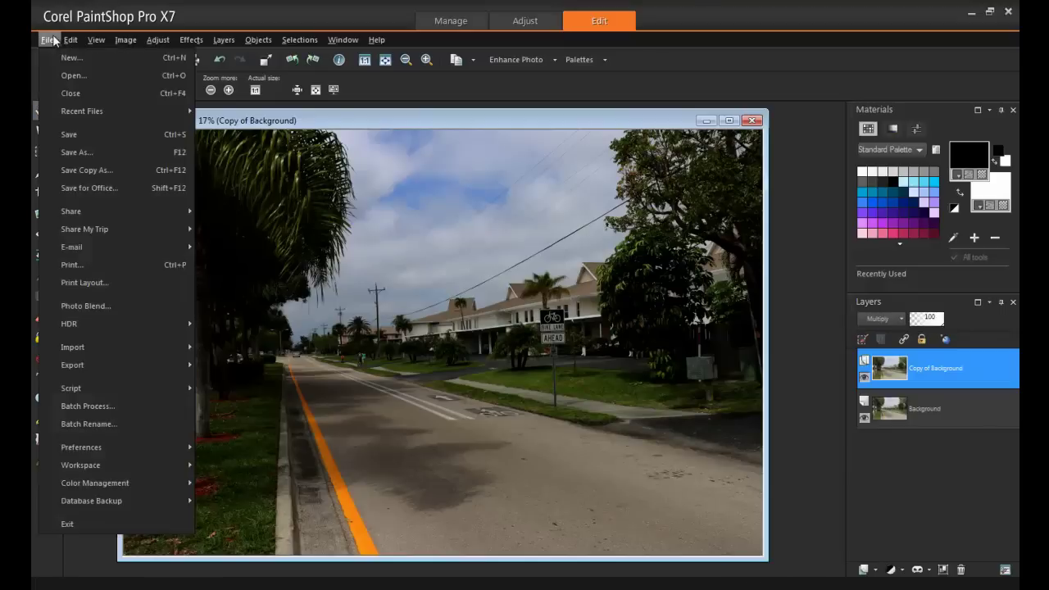
pyautogui.click(87, 150)
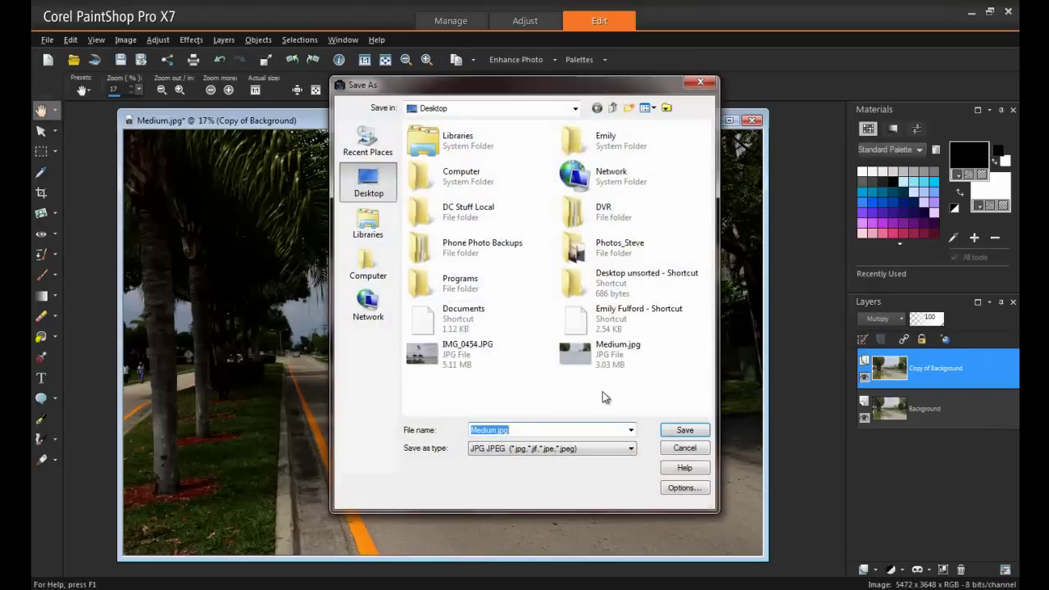
pyautogui.write('Dark')
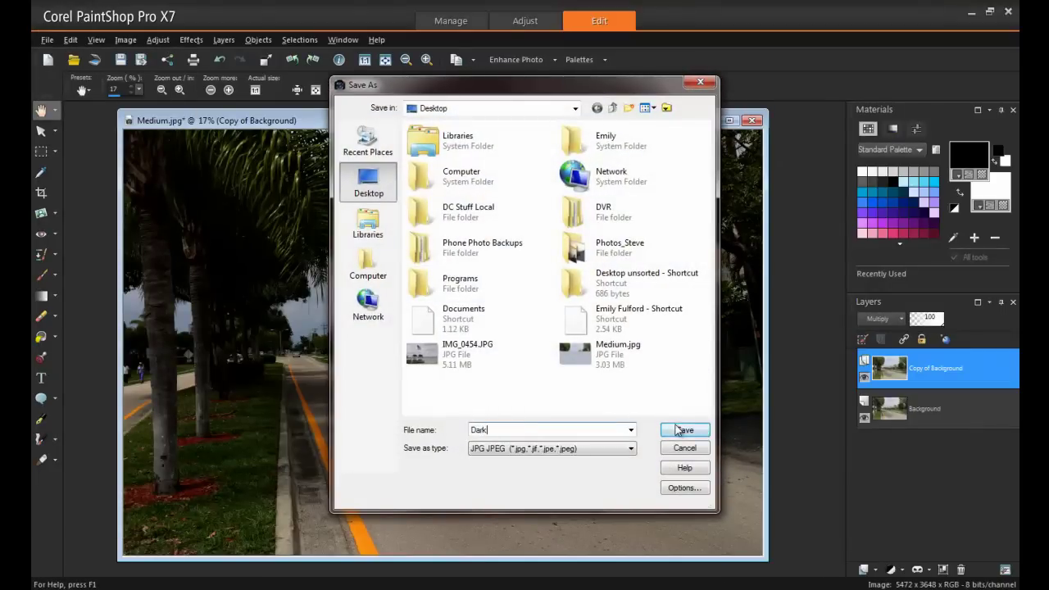
pyautogui.click(683, 430)
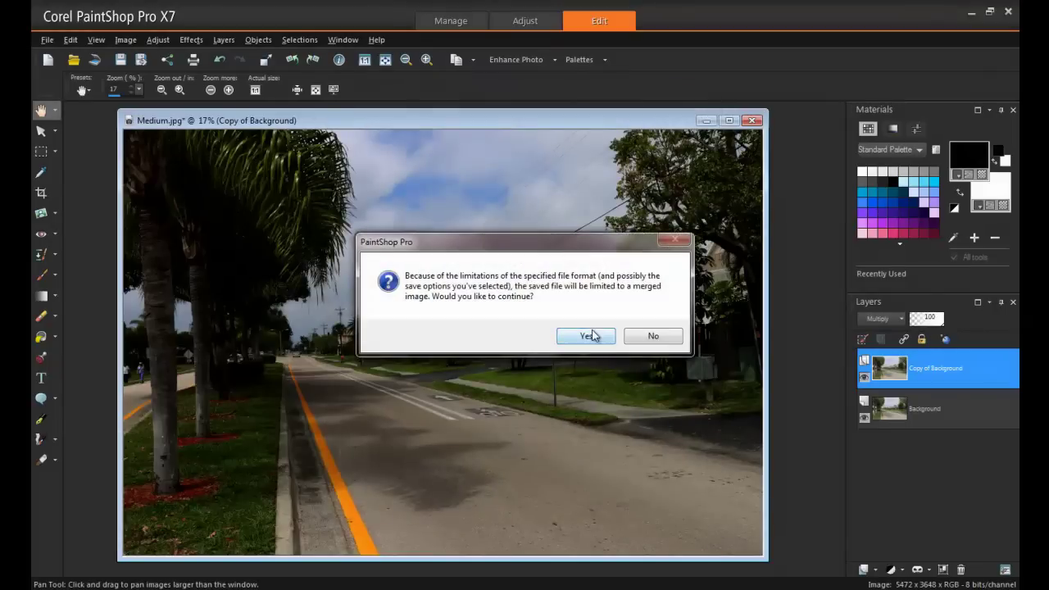
pyautogui.click(585, 335)
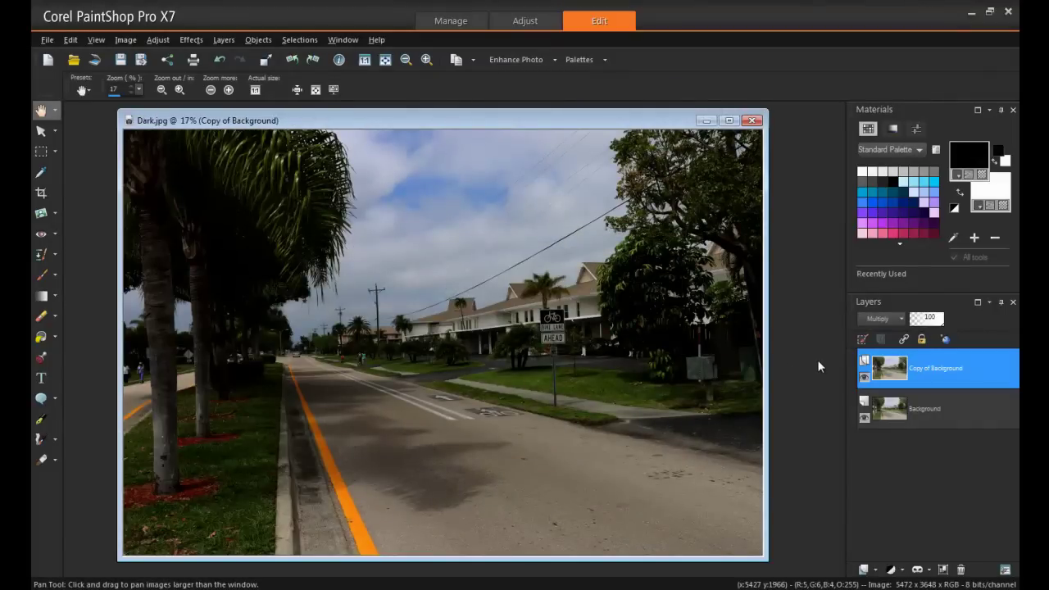
# Reset the copy layer to Normal blending and apply Fill Light 81 with Clarity 54
pyautogui.click(899, 320)
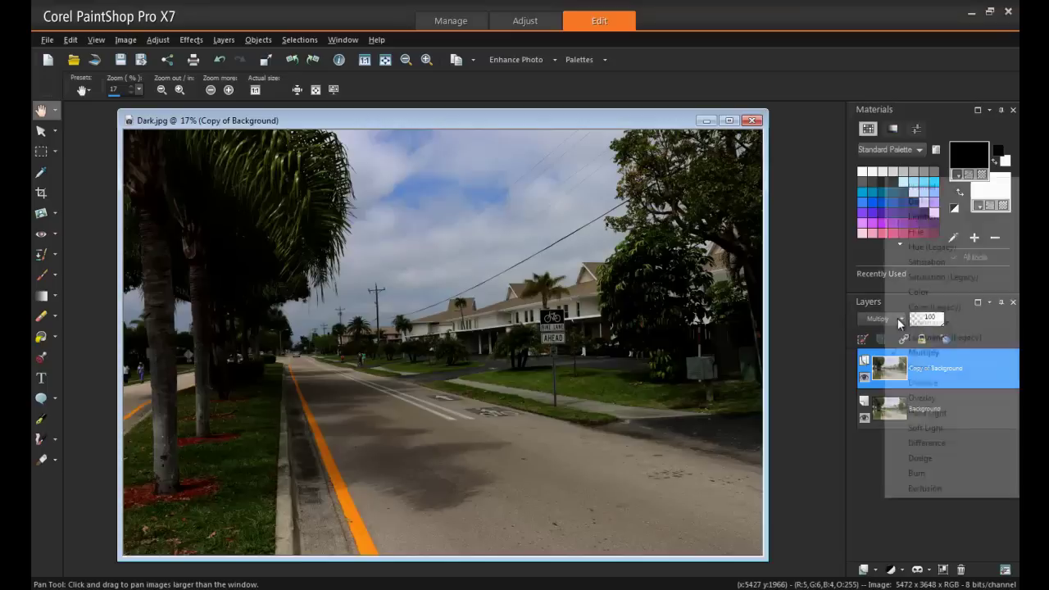
pyautogui.click(921, 187)
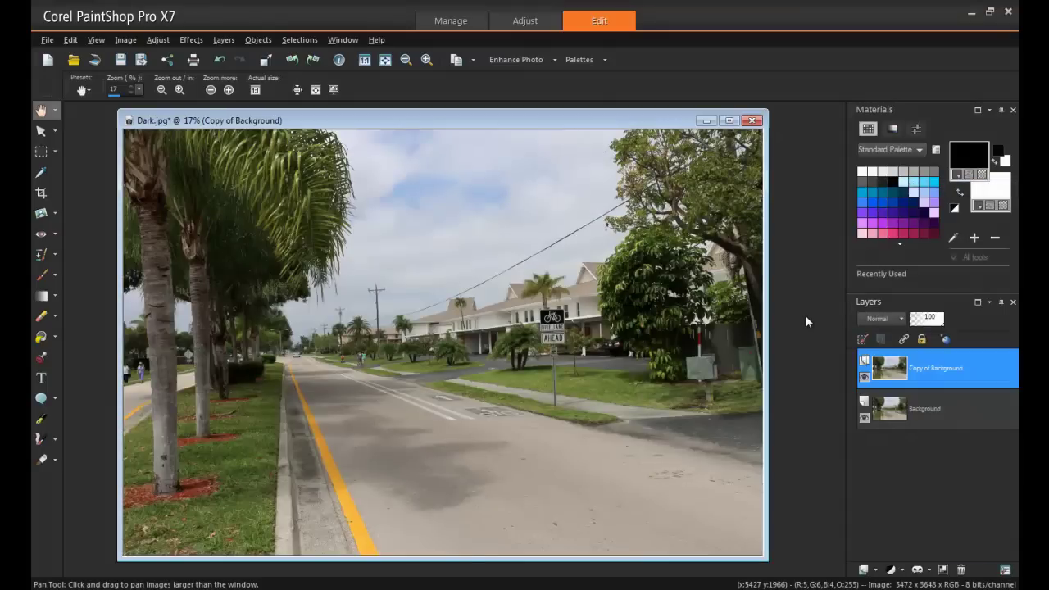
pyautogui.click(156, 40)
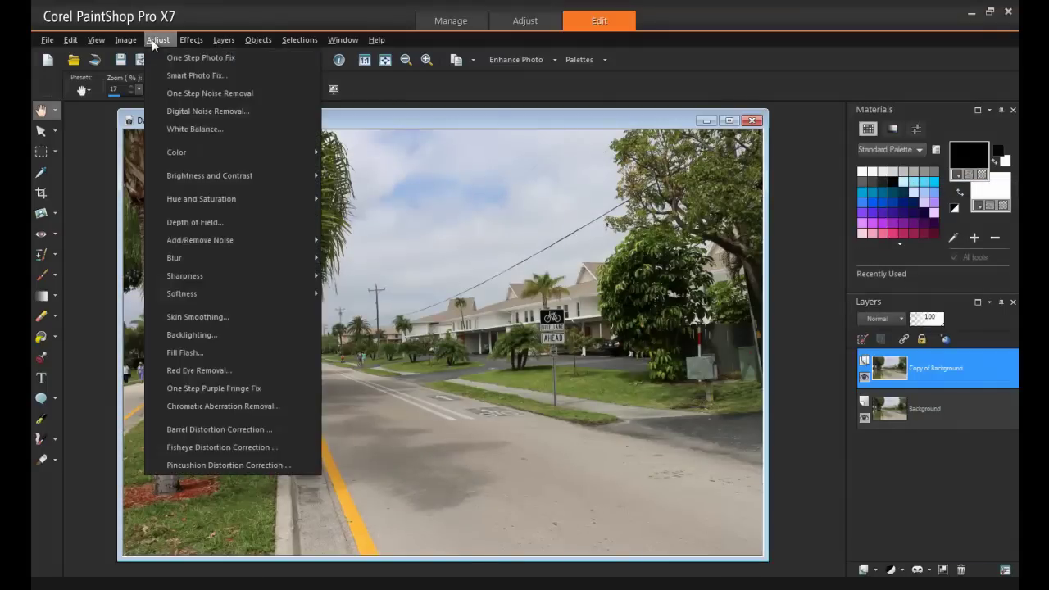
pyautogui.moveTo(277, 182)
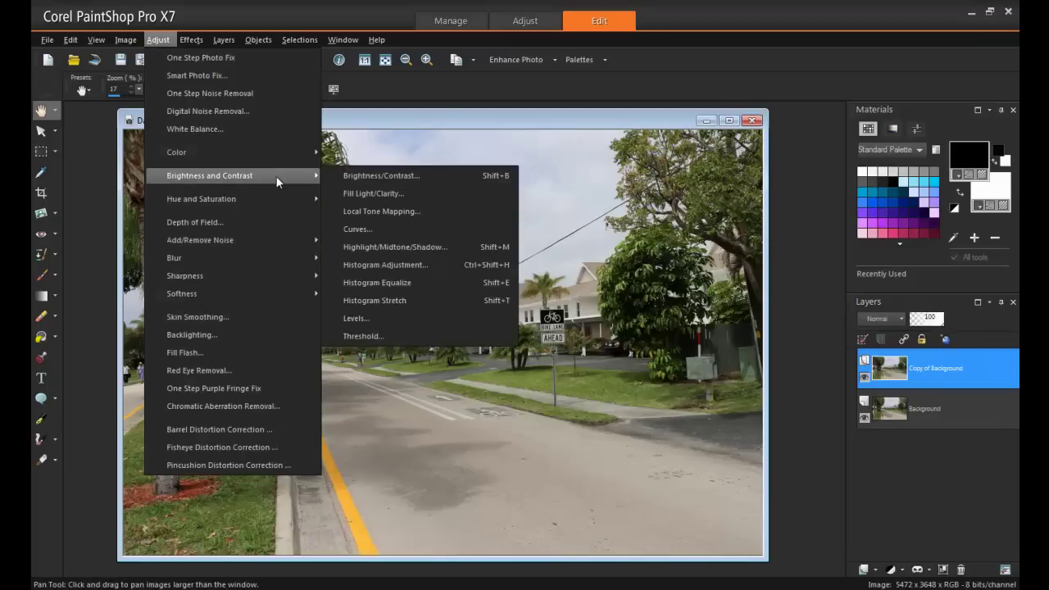
pyautogui.click(412, 195)
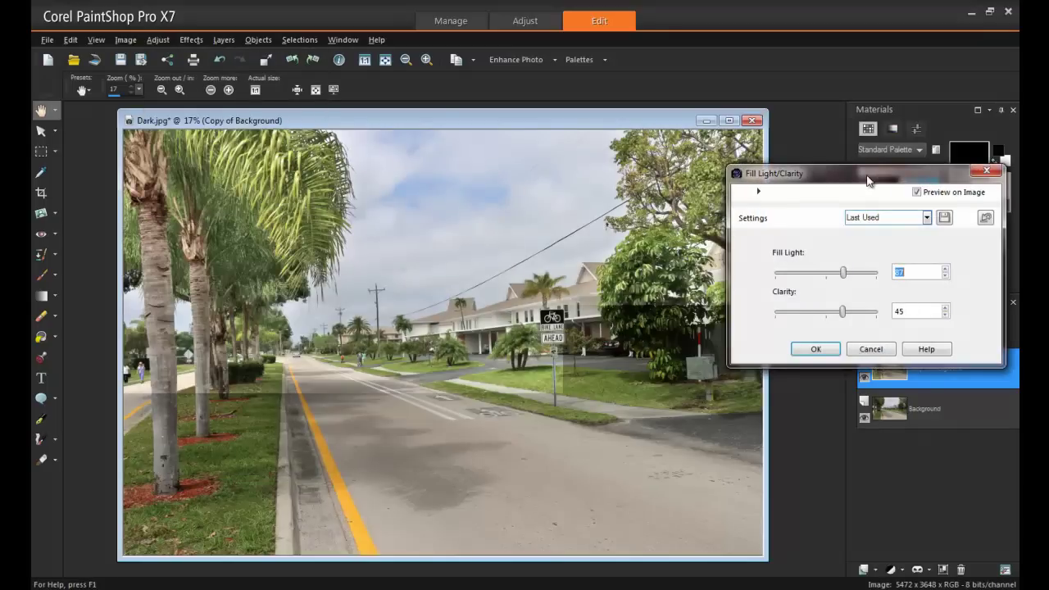
pyautogui.moveTo(879, 177); pyautogui.dragTo(839, 89)
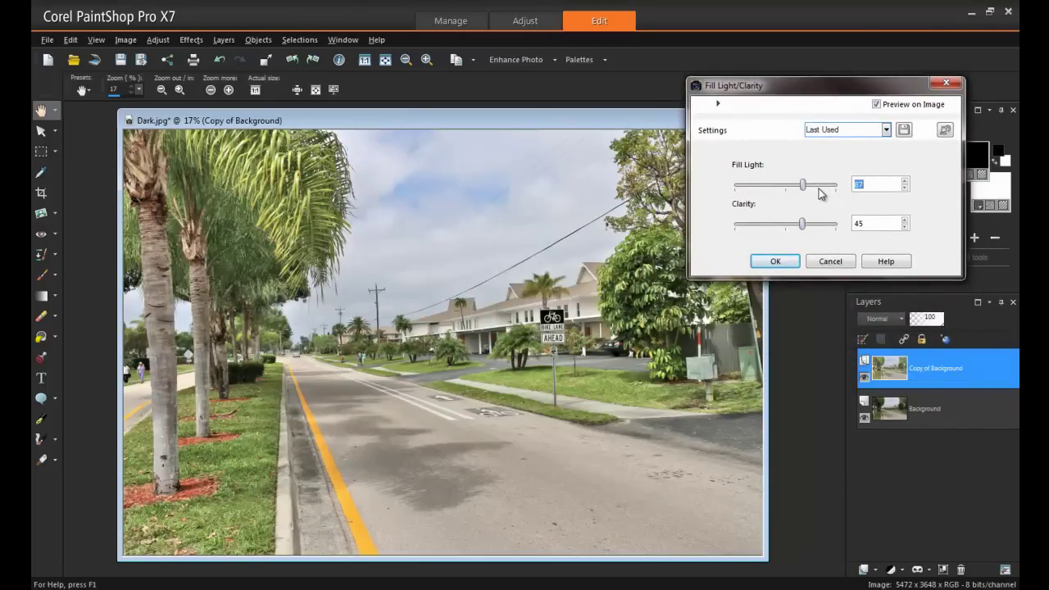
pyautogui.moveTo(804, 186); pyautogui.dragTo(798, 188)
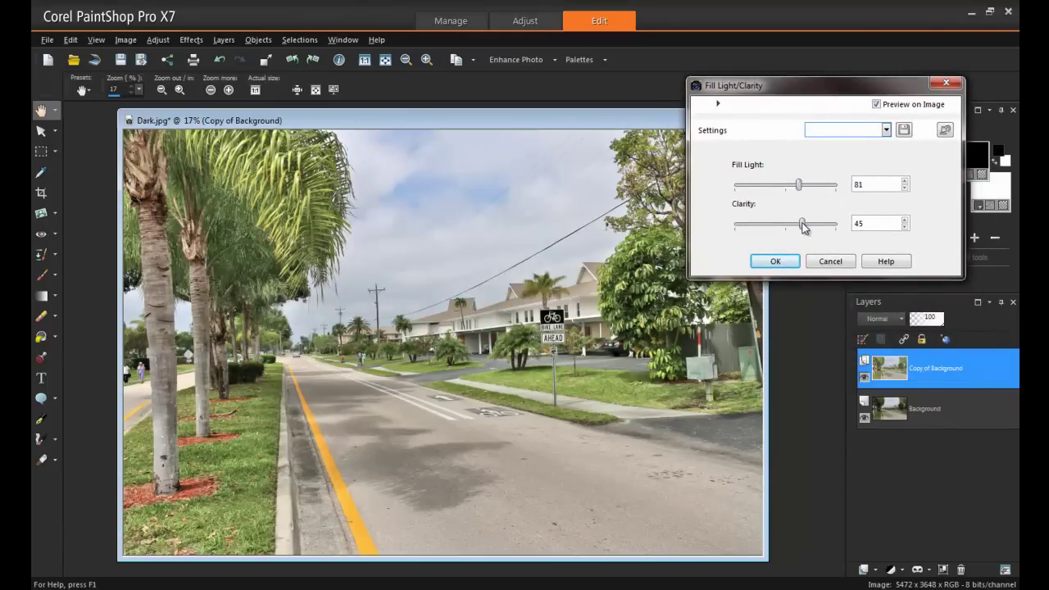
pyautogui.moveTo(804, 228); pyautogui.dragTo(808, 225)
pyautogui.click(787, 261)
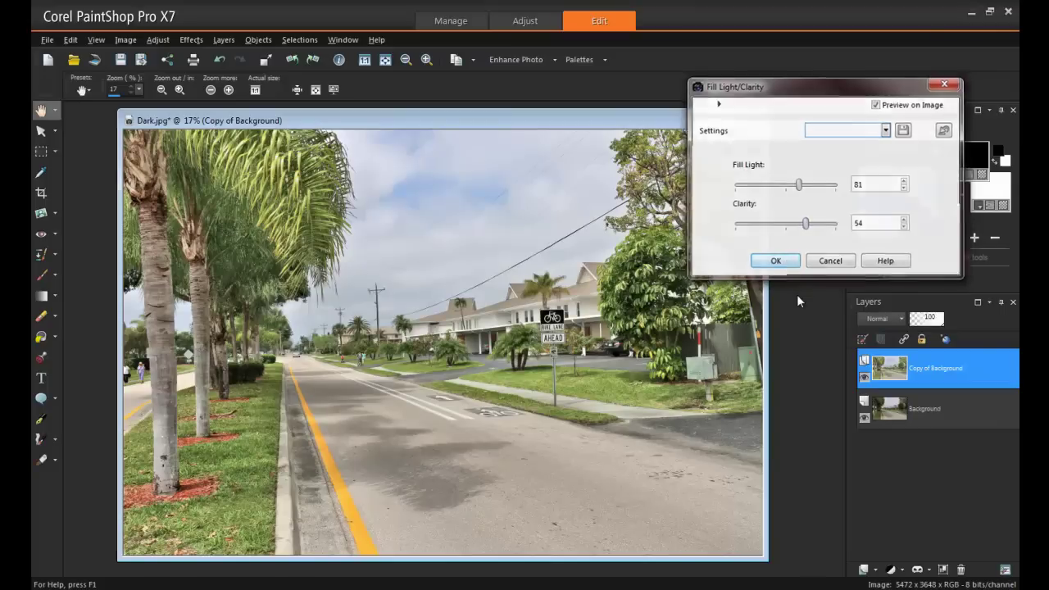
# In Brightness/Contrast, raise Brightness from -13 to about 2
pyautogui.click(159, 40)
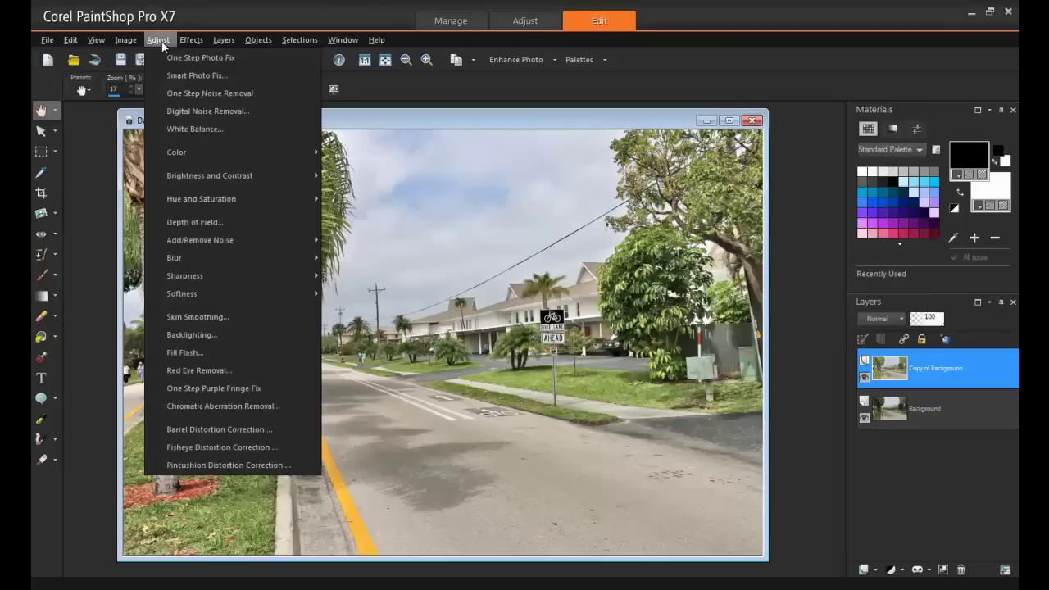
pyautogui.moveTo(248, 178)
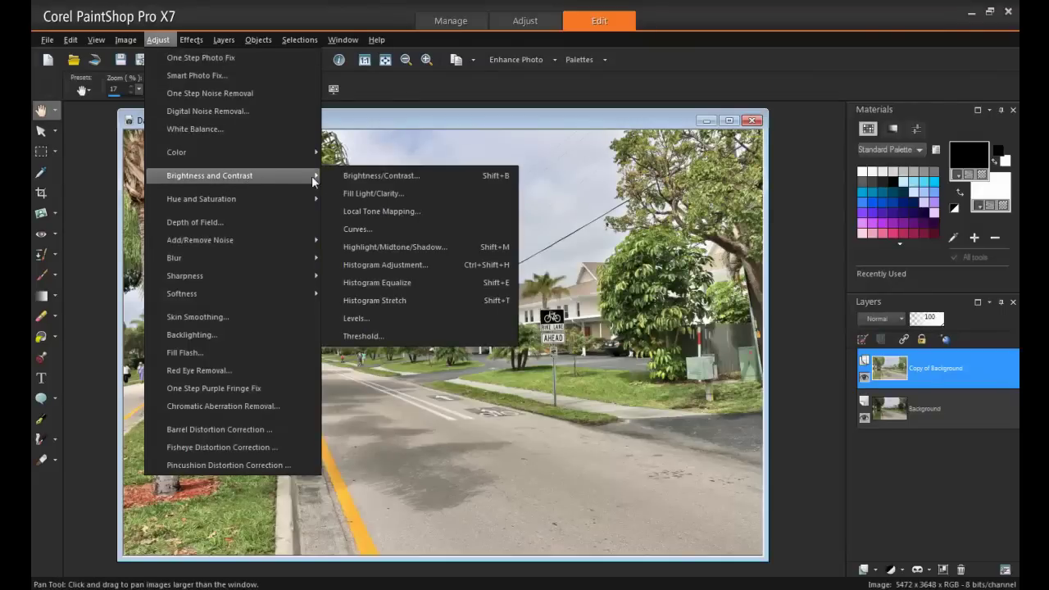
pyautogui.click(423, 178)
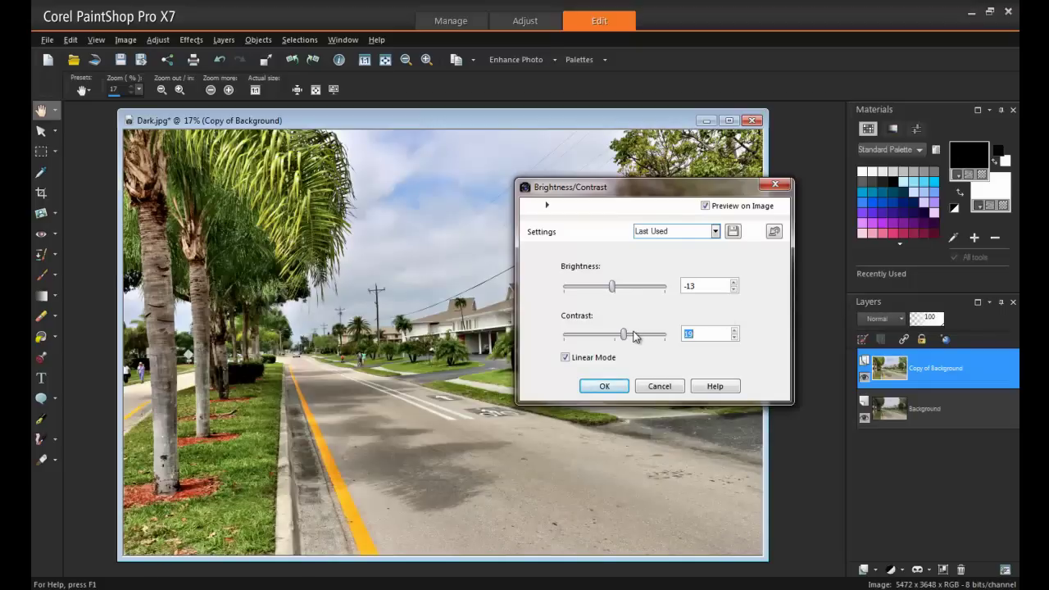
pyautogui.moveTo(612, 288); pyautogui.dragTo(619, 291)
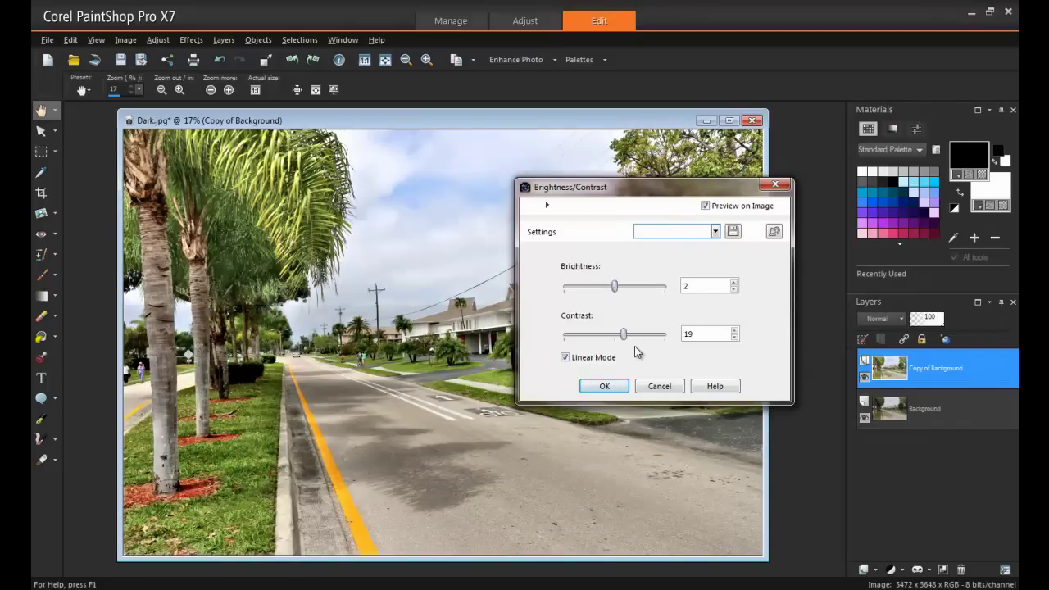
# Apply Brightness/Contrast with Contrast raised to 22 and save the flattened image as Light.jpg
pyautogui.moveTo(623, 336); pyautogui.dragTo(627, 338)
pyautogui.click(607, 388)
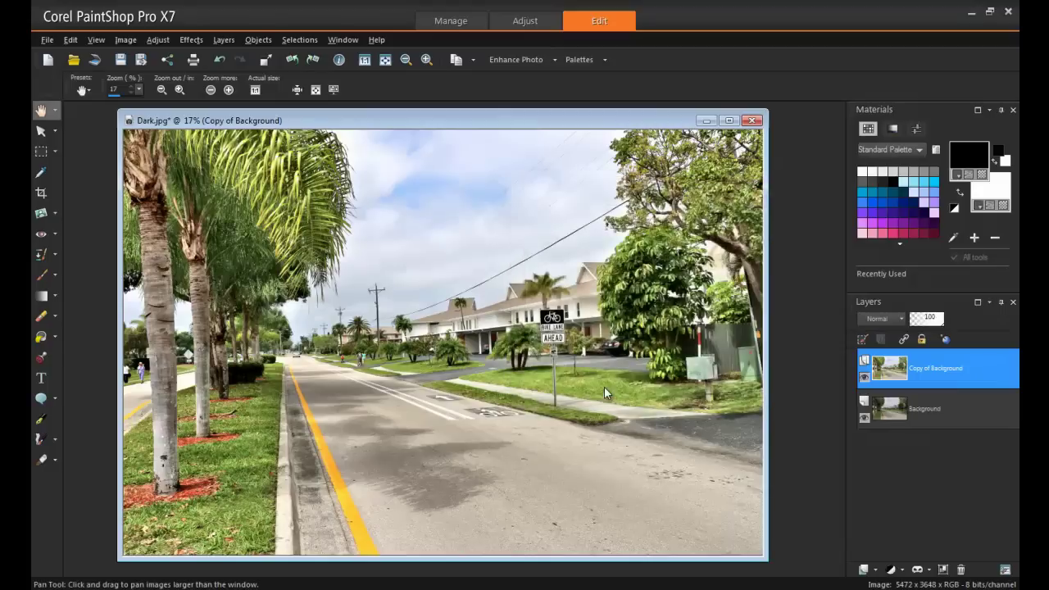
pyautogui.click(48, 39)
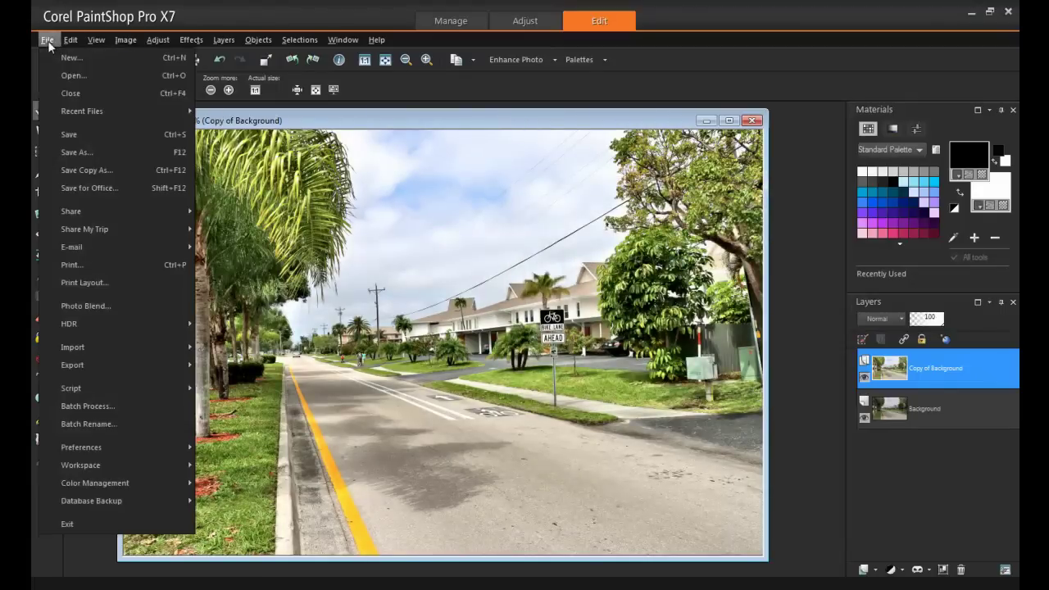
pyautogui.click(85, 152)
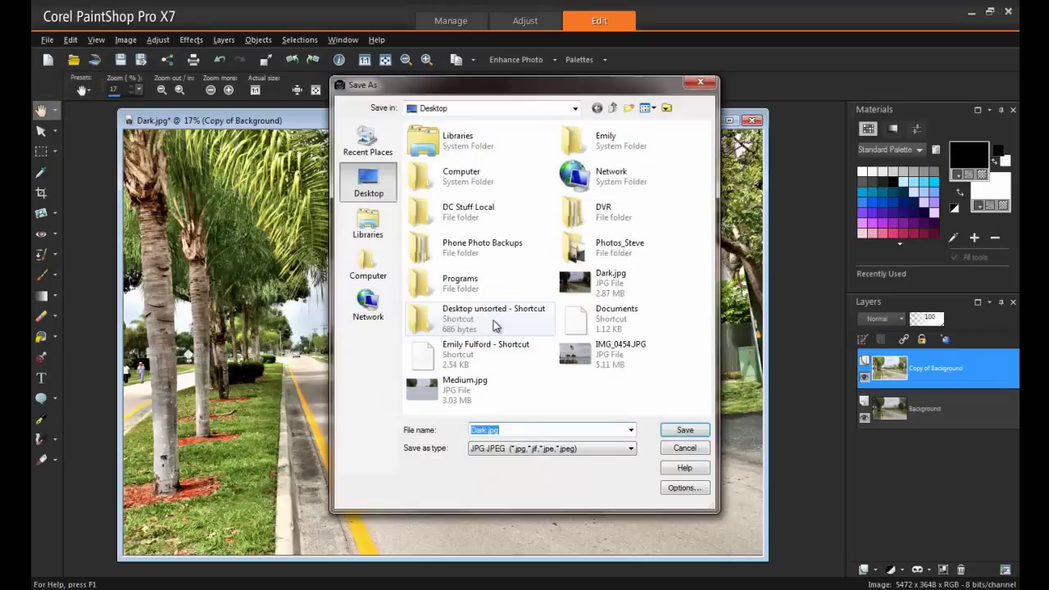
pyautogui.write('Light')
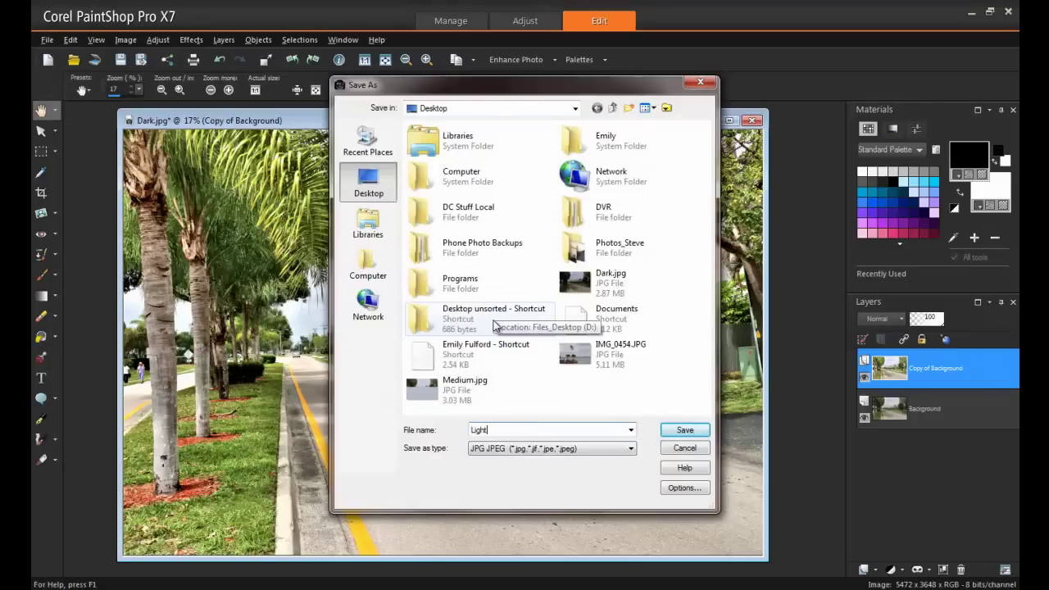
pyautogui.click(685, 430)
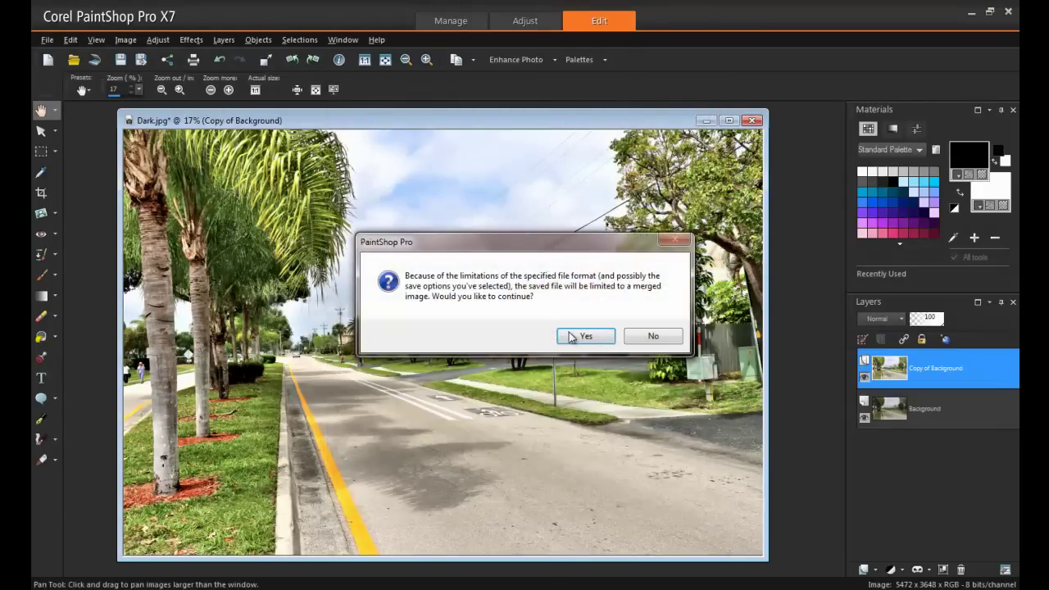
pyautogui.click(577, 338)
# Launch Exposure Merge from the File menu's HDR submenu
pyautogui.click(47, 39)
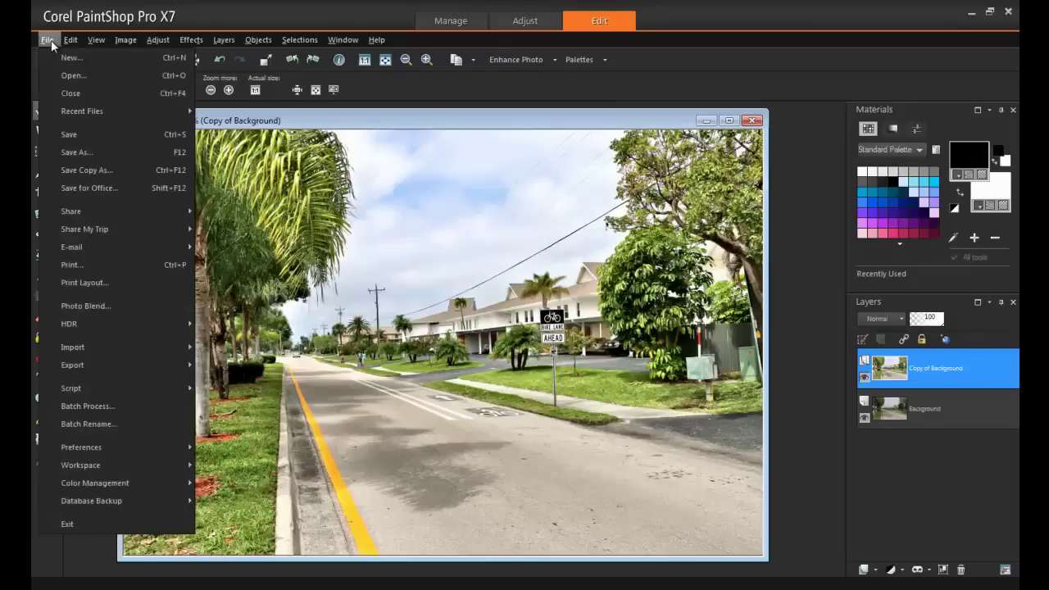
pyautogui.moveTo(169, 326)
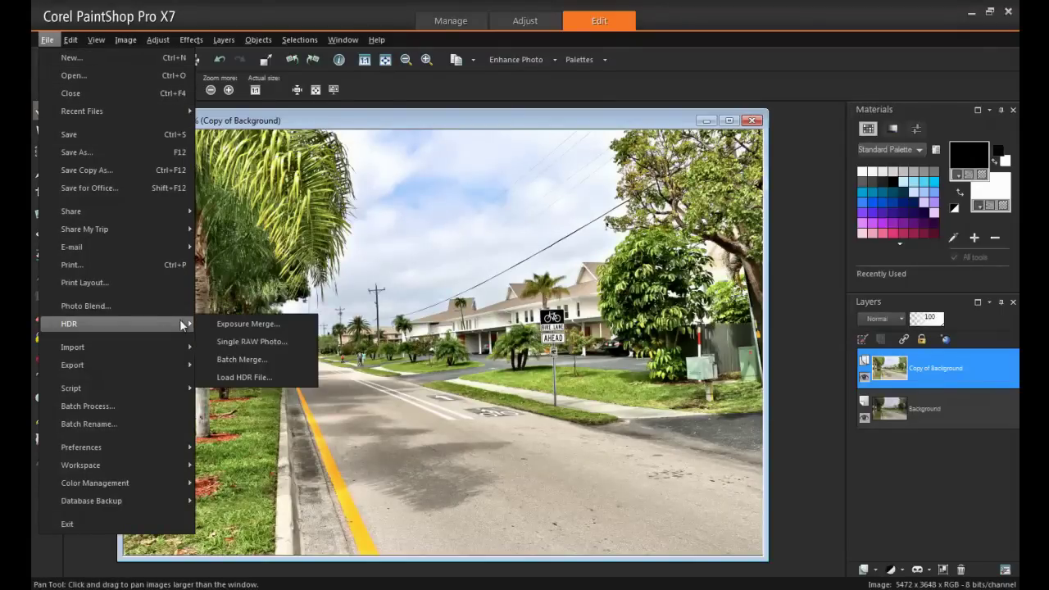
pyautogui.click(264, 324)
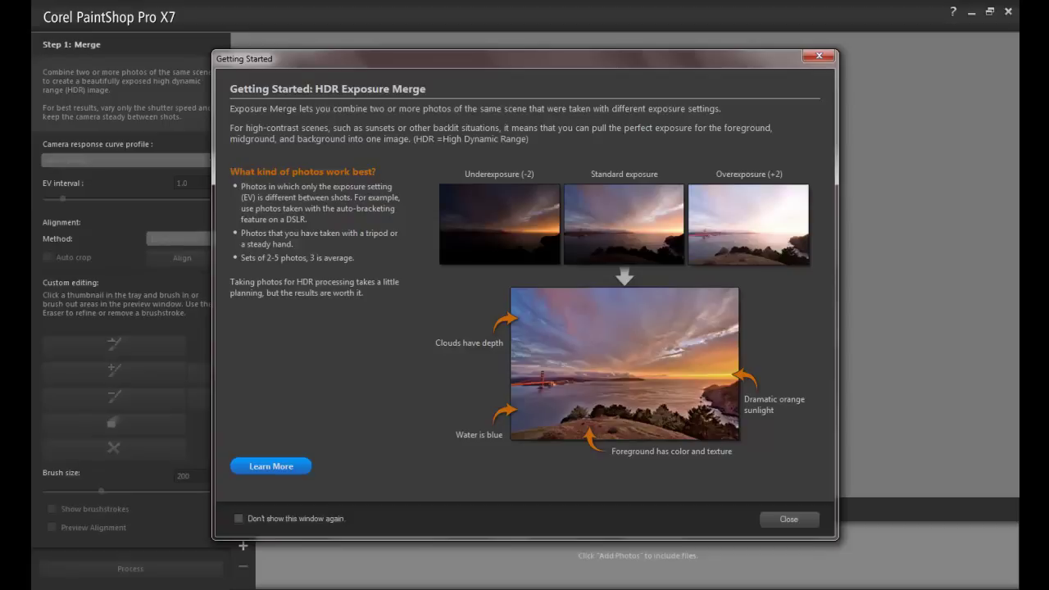
# Close the intro and add Light.jpg, Medium.jpg and Dark.jpg from the Desktop to the merge
pyautogui.click(788, 519)
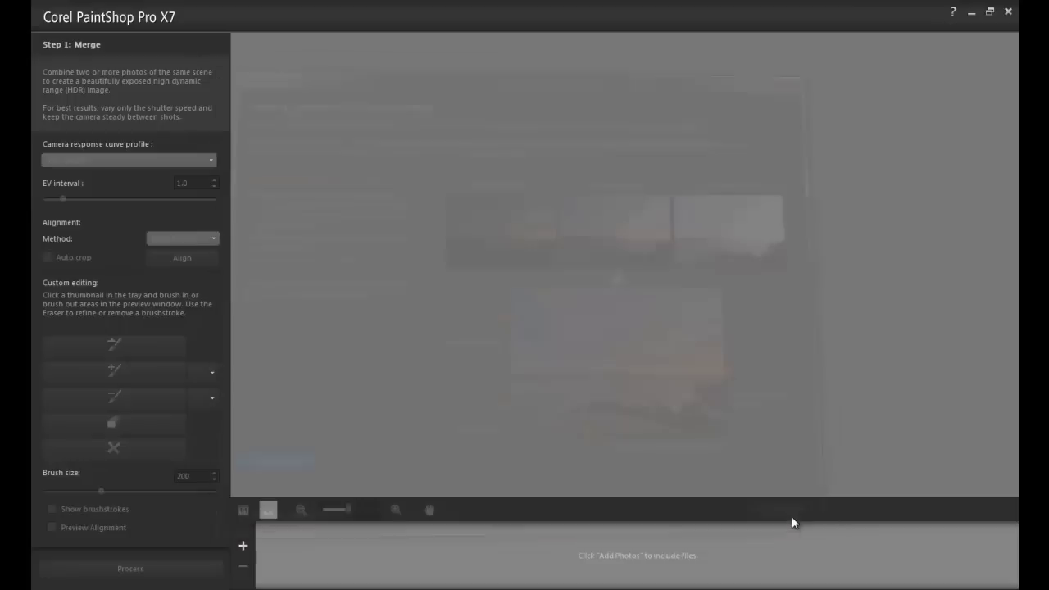
pyautogui.click(244, 546)
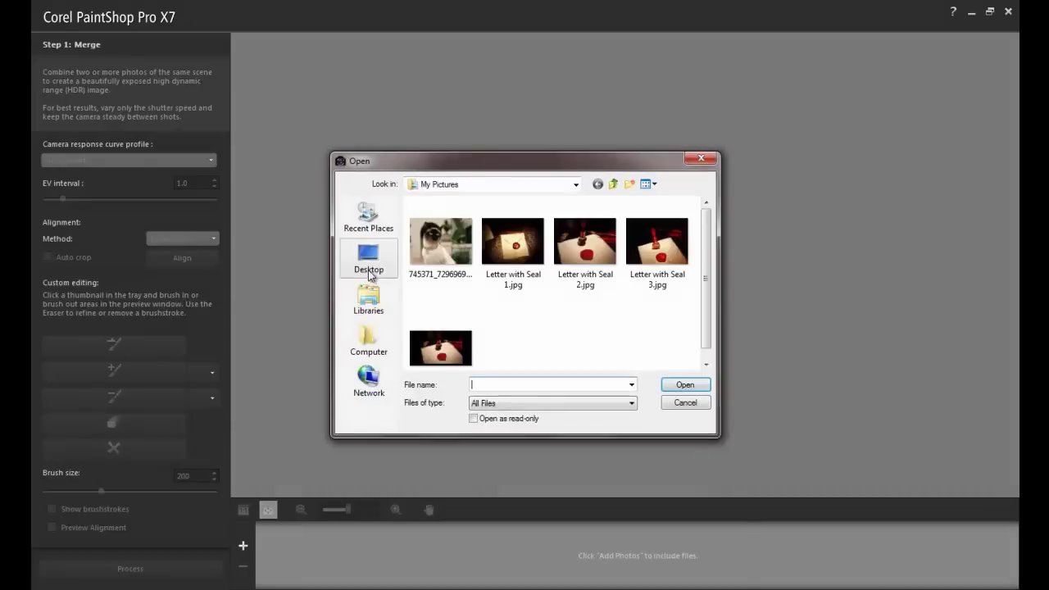
pyautogui.click(369, 275)
pyautogui.moveTo(709, 223); pyautogui.dragTo(720, 335)
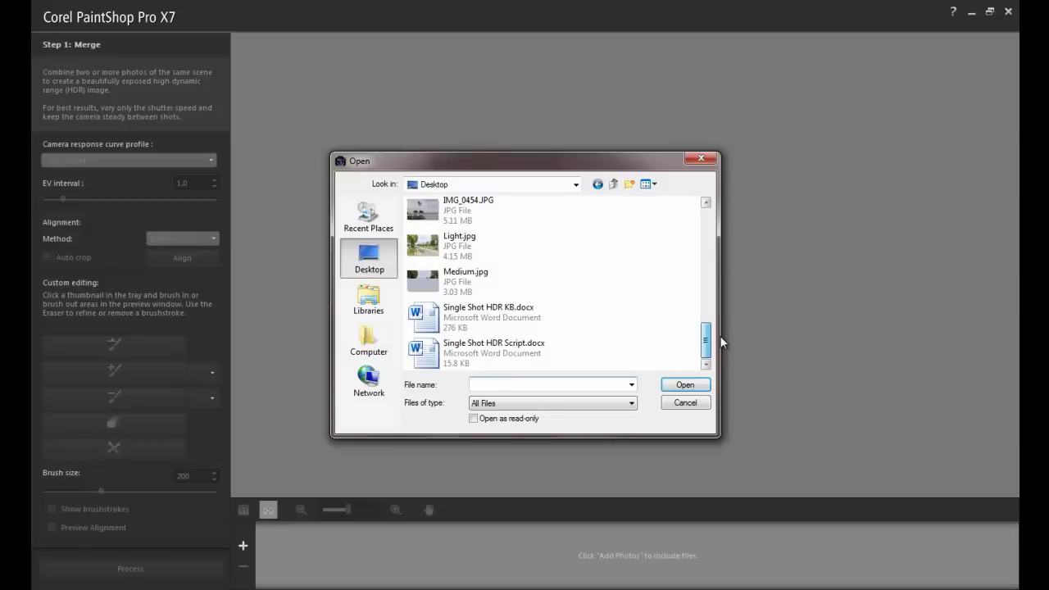
pyautogui.click(451, 255)
pyautogui.keyDown('ctrl'); pyautogui.click(483, 291); pyautogui.keyUp('ctrl')
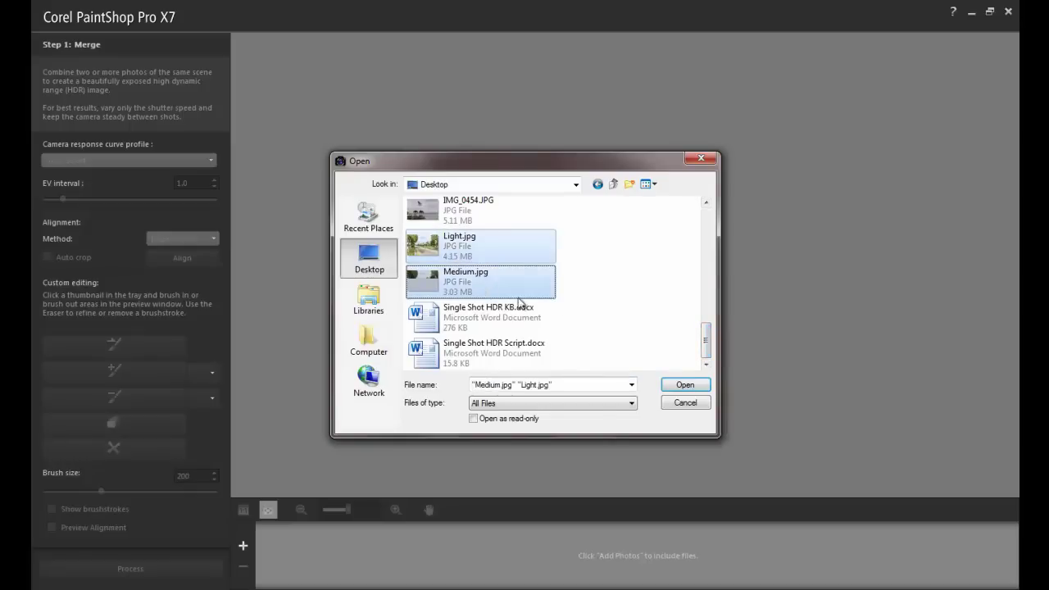
pyautogui.moveTo(710, 340); pyautogui.dragTo(708, 277)
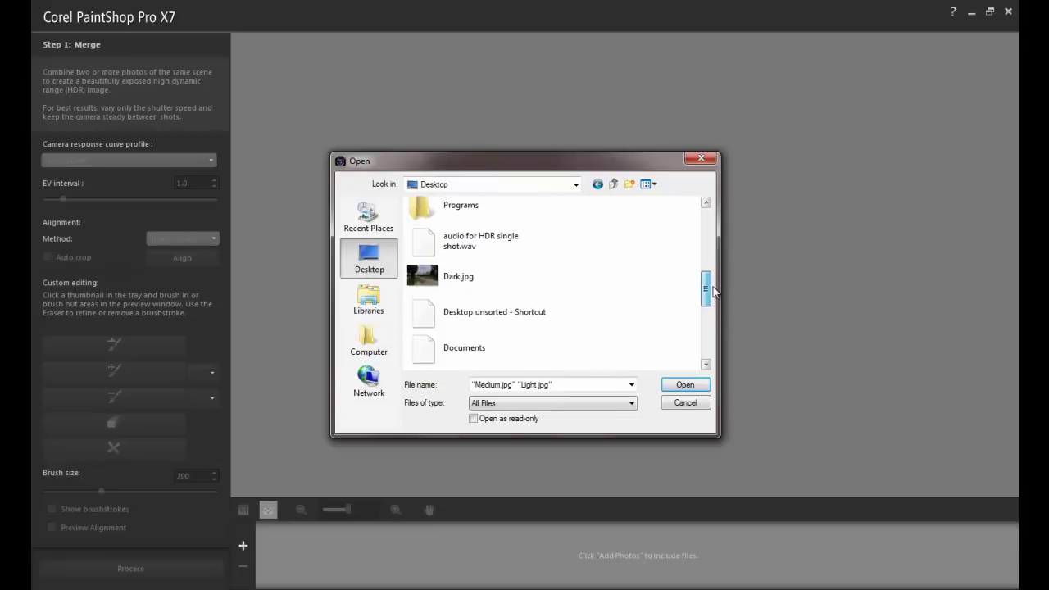
pyautogui.keyDown('ctrl'); pyautogui.click(470, 279); pyautogui.keyUp('ctrl')
pyautogui.click(697, 385)
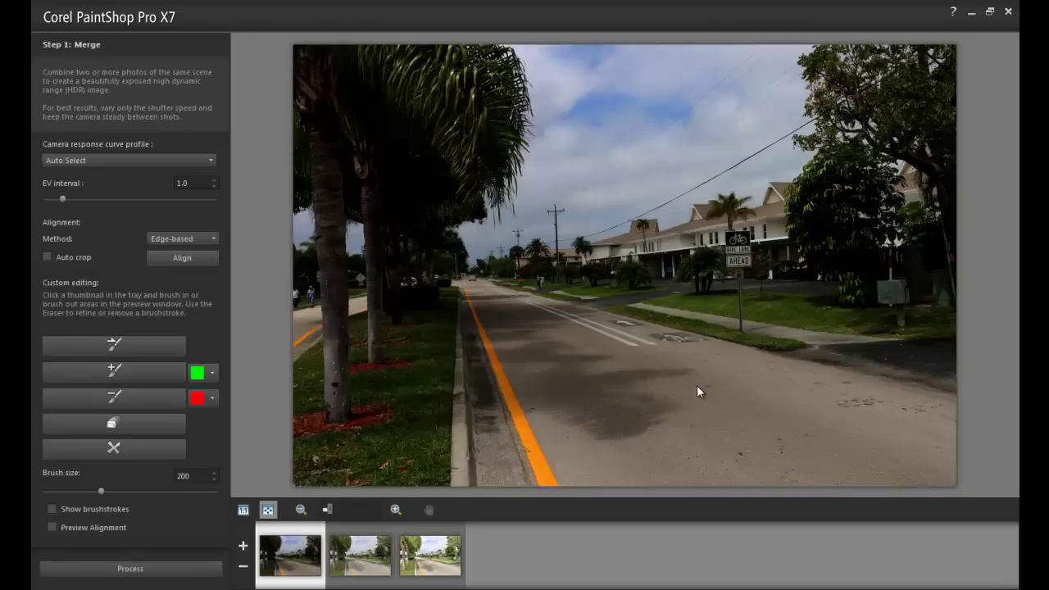
# Preview the dark, medium and light exposures in turn, then return to the combined preview
pyautogui.click(557, 547)
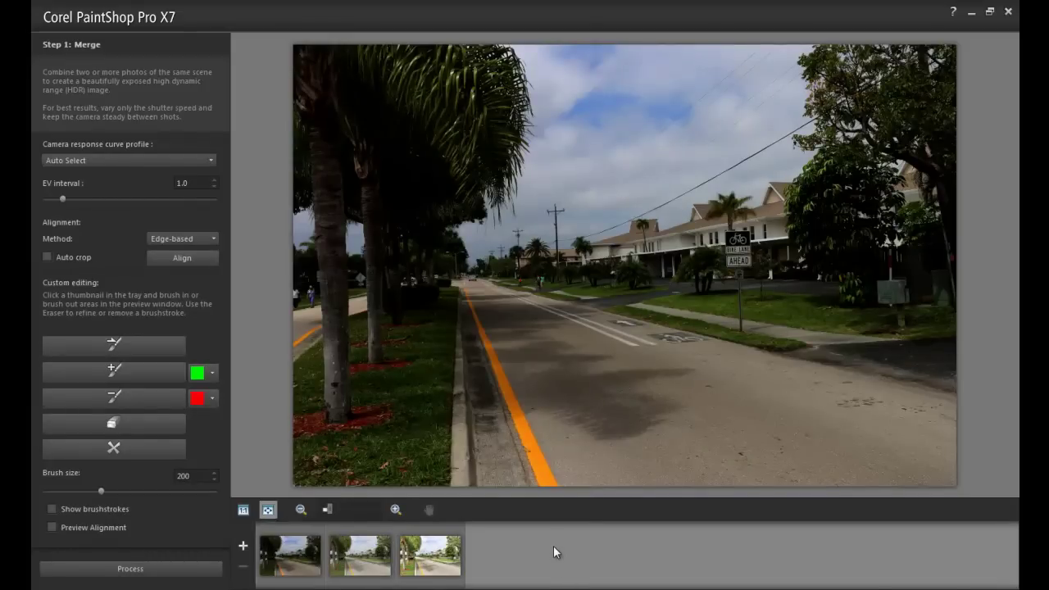
pyautogui.click(293, 559)
pyautogui.click(368, 559)
pyautogui.click(433, 561)
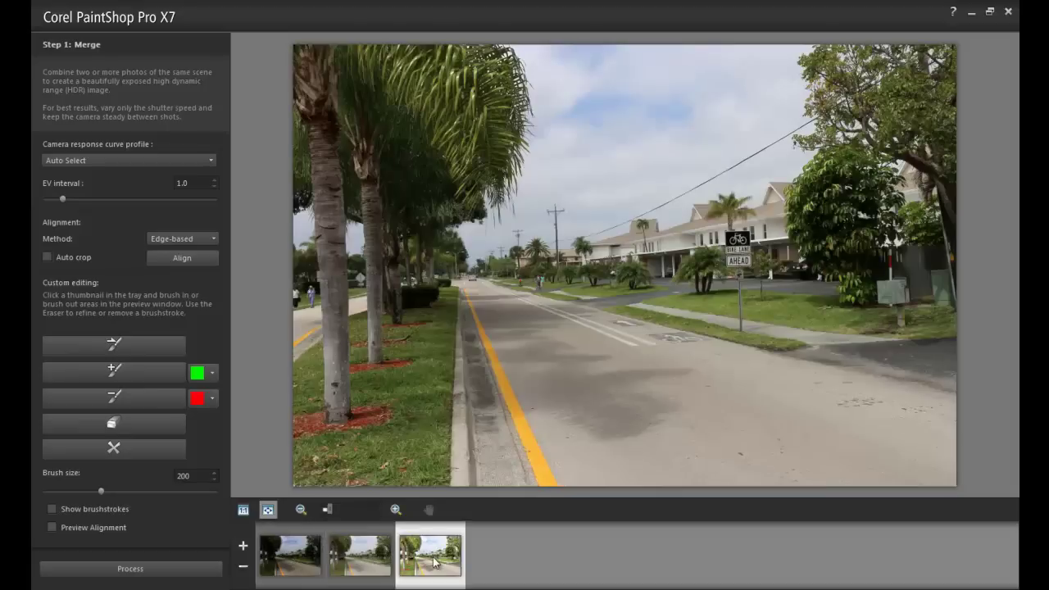
pyautogui.click(546, 556)
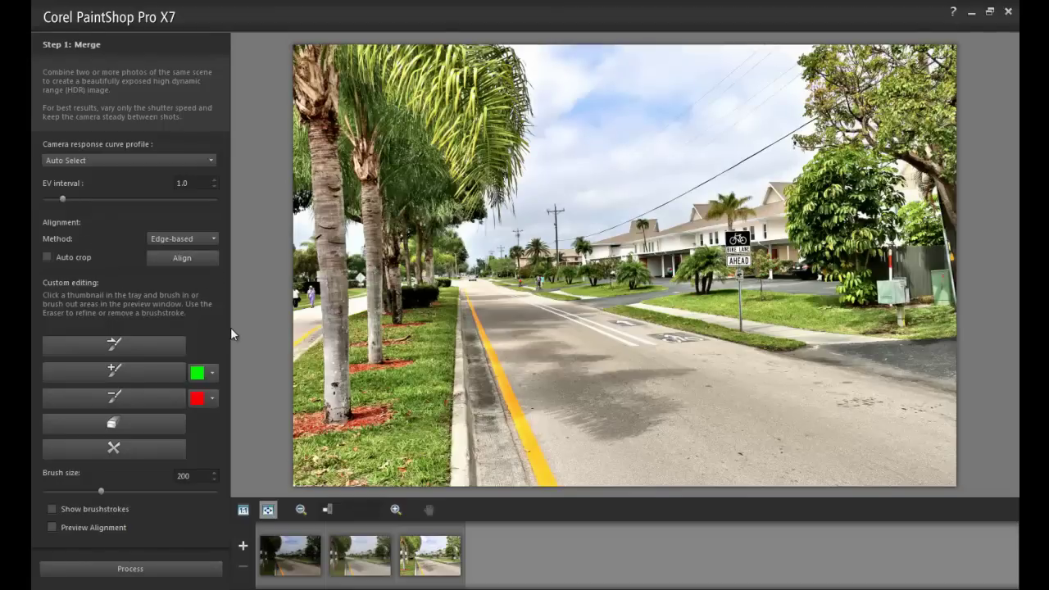
# Process the merge, try the Default 4 preset, then settle on Default 3
pyautogui.click(167, 572)
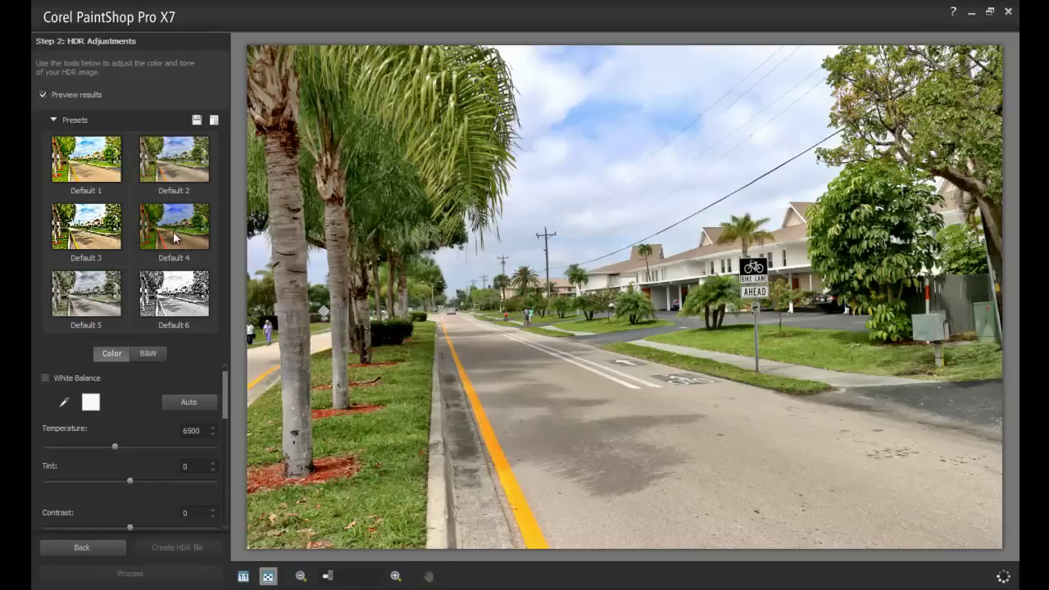
pyautogui.click(178, 227)
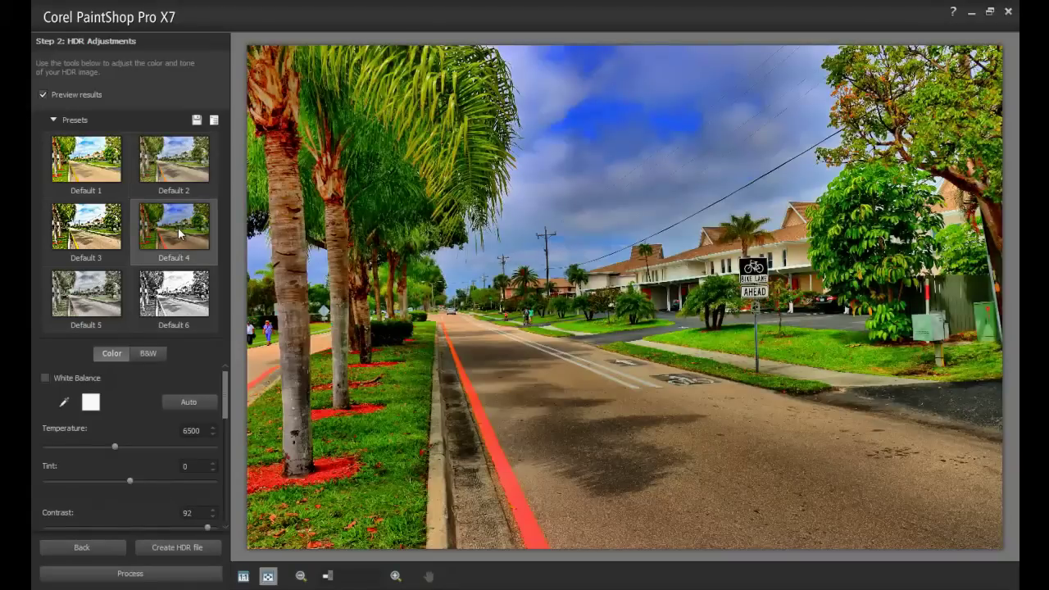
pyautogui.click(182, 160)
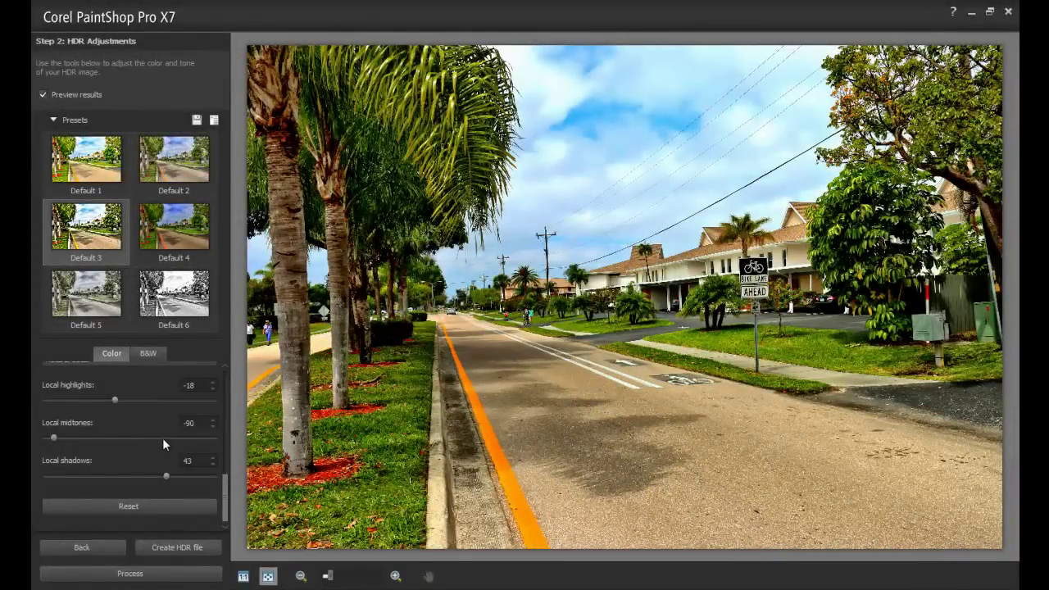
# Move on to the Fine-Tune step and adjust the Local Tone Mapping strength
pyautogui.click(172, 578)
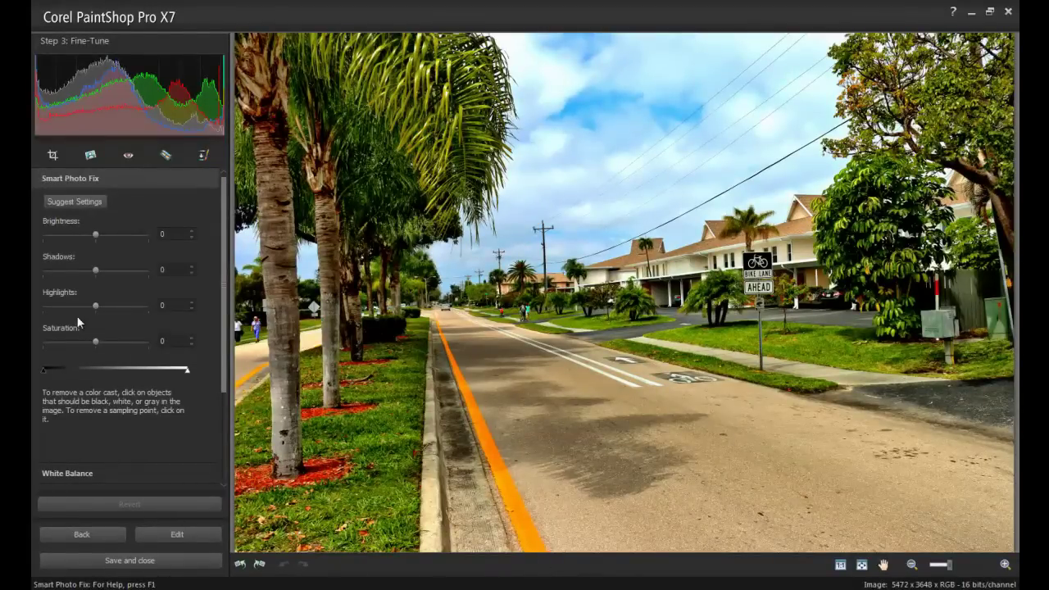
pyautogui.scroll(-3, 123, 328)
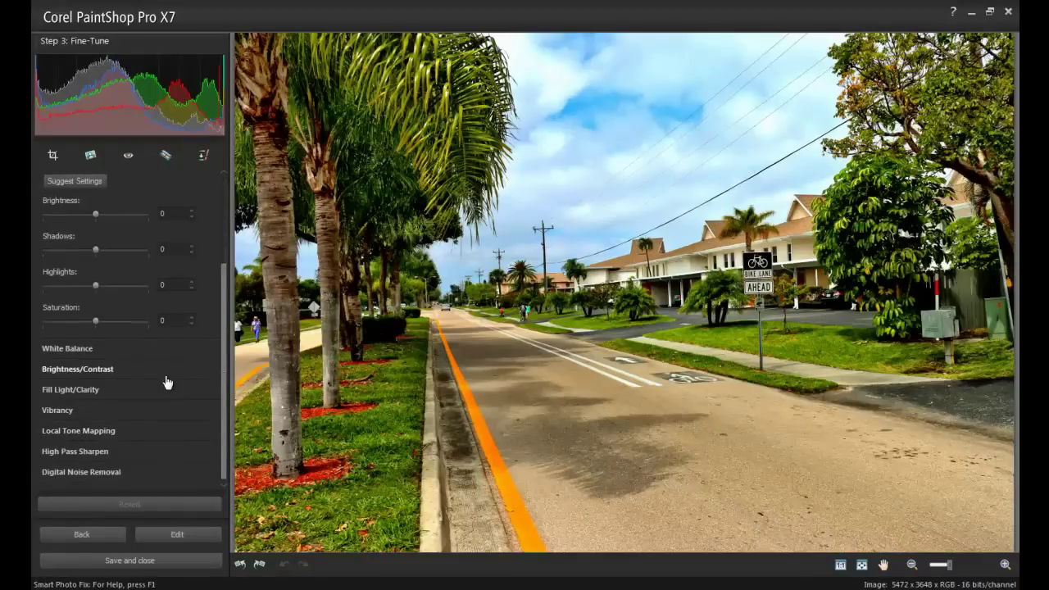
pyautogui.click(96, 432)
pyautogui.click(47, 321)
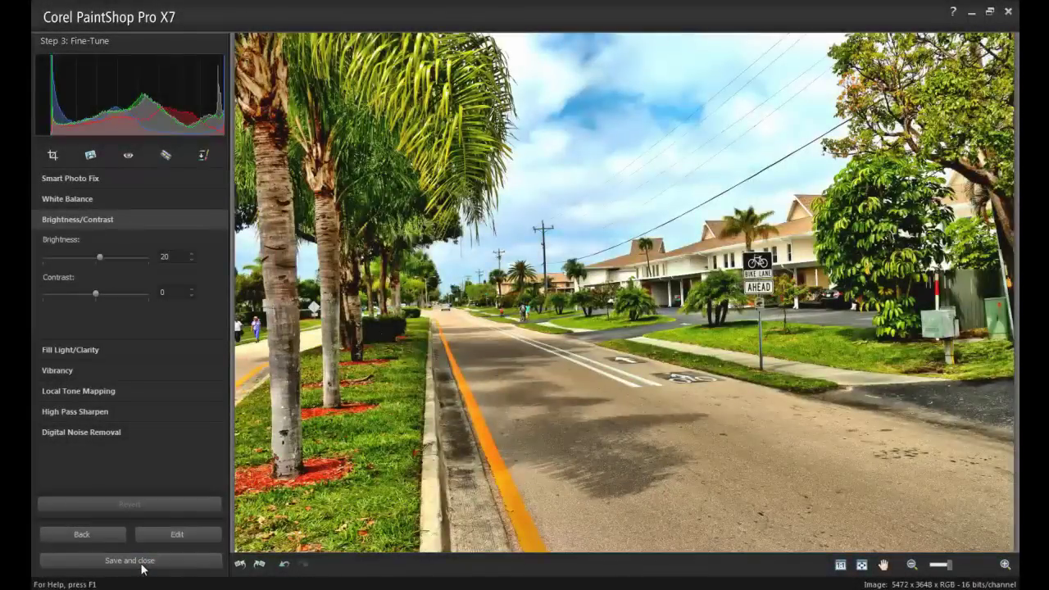
# Save the merged HDR result as 'HDR Photo' in .pspimage format
pyautogui.click(141, 566)
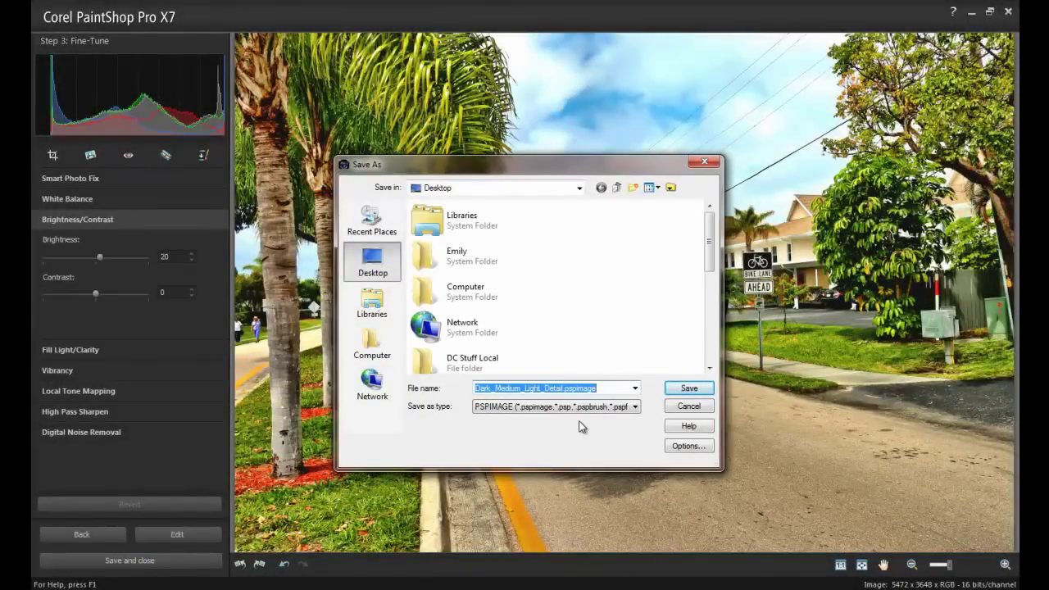
pyautogui.write('HDR Photo')
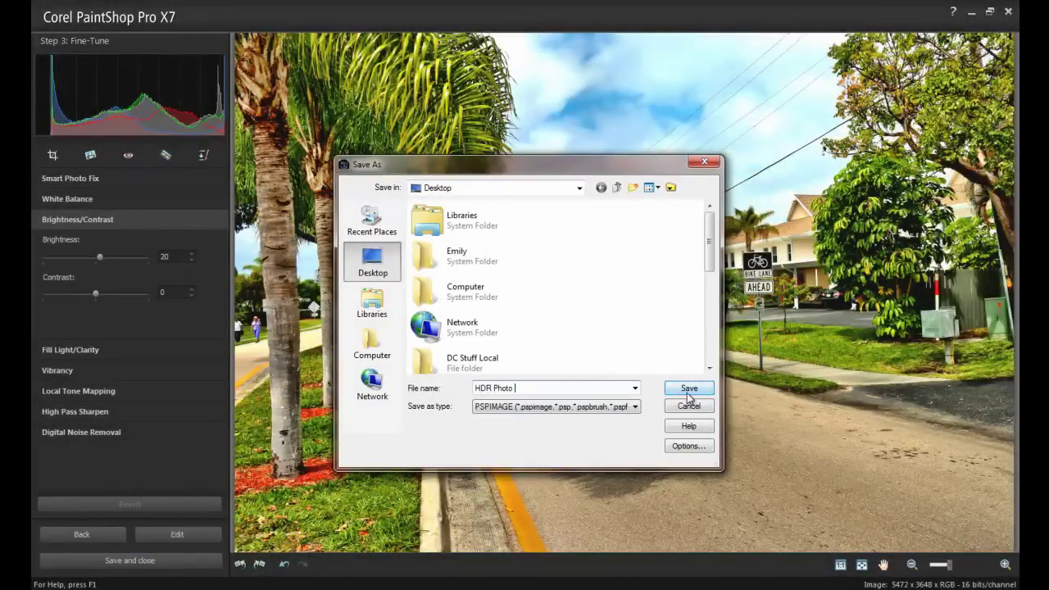
pyautogui.click(689, 390)
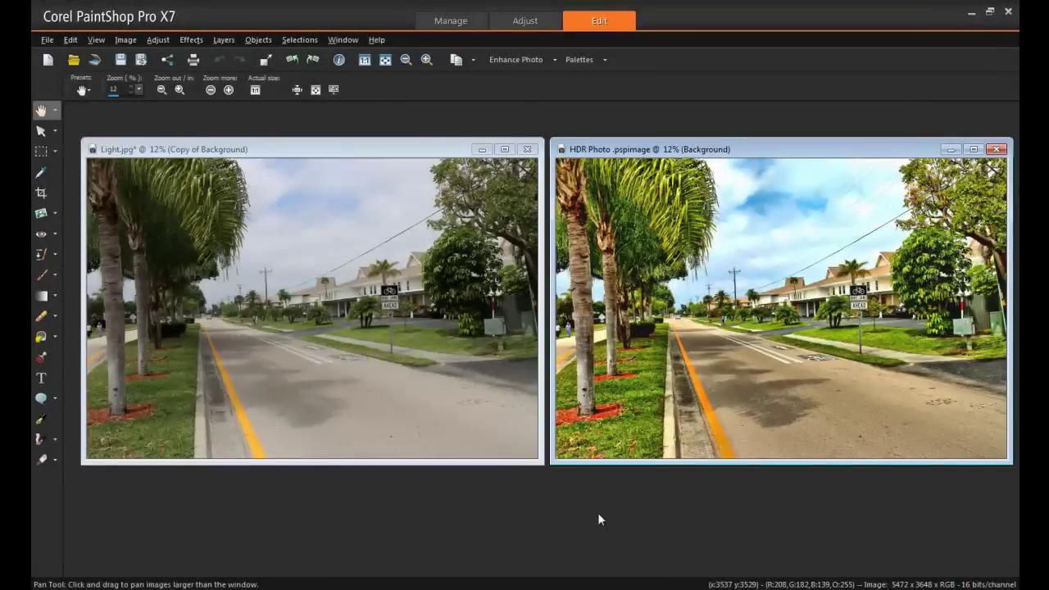